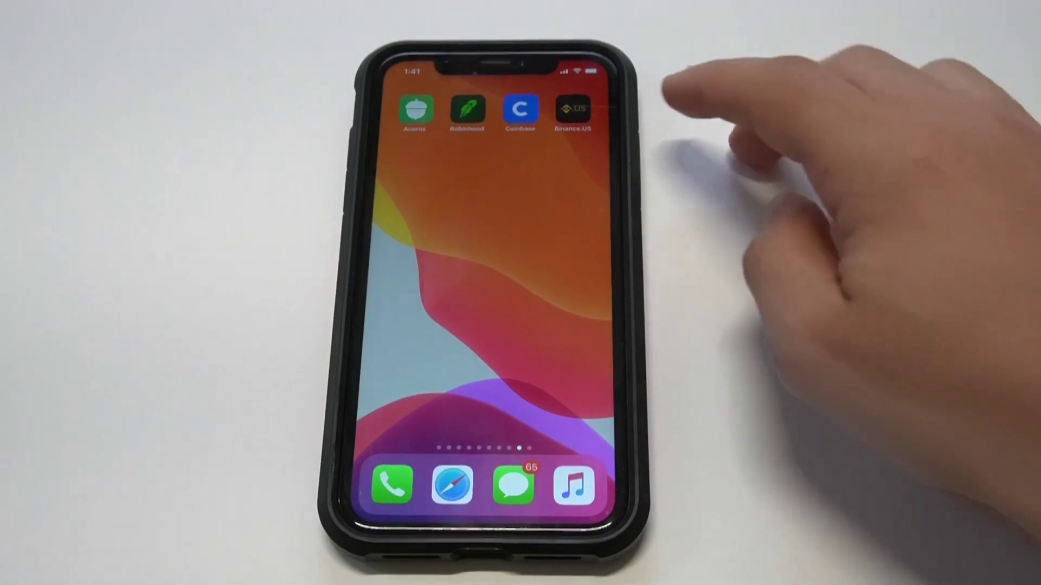
Step: Check the Binance.US app's wallet balances worth 297.84 USD, then return home
click(572, 110)
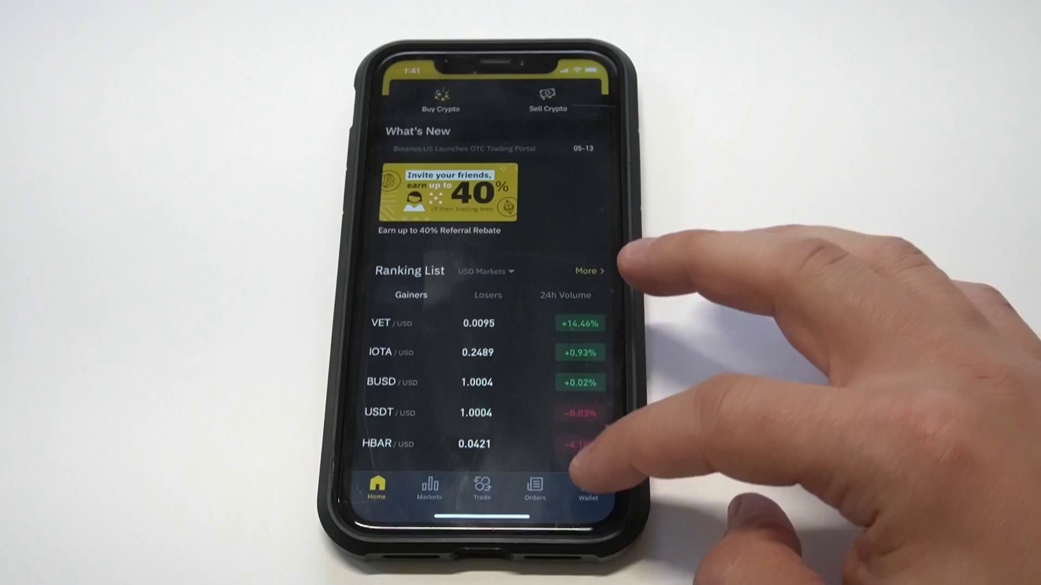
click(587, 488)
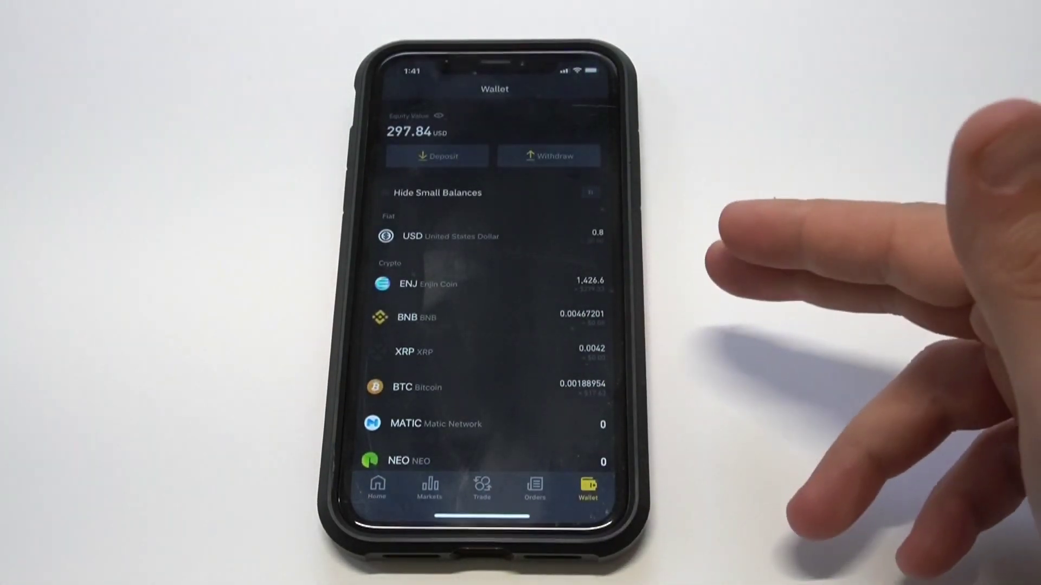
drag(485, 516, 488, 341)
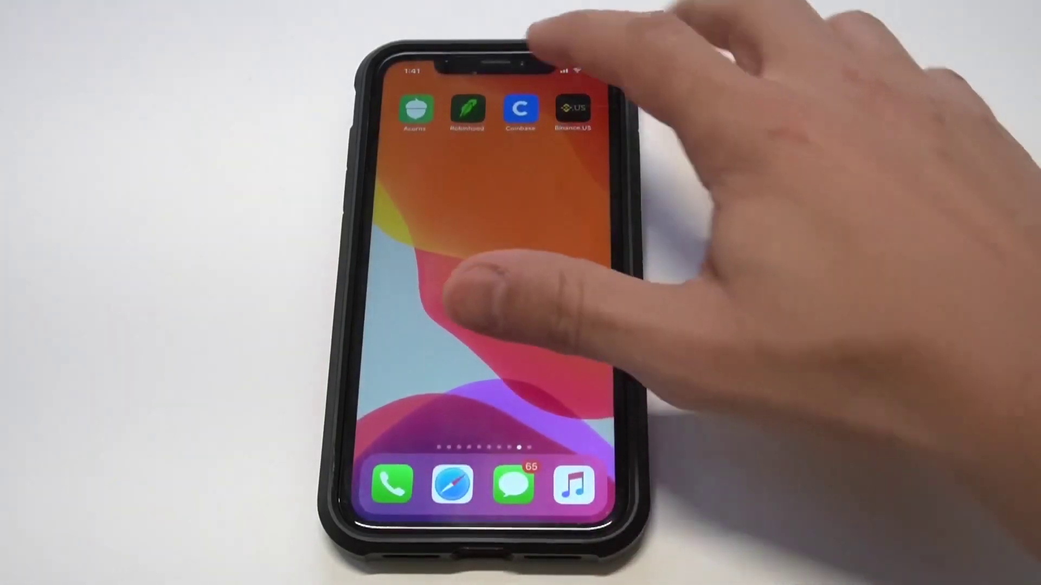
Step: Glance at Coinbase, then reopen Binance.US and bring up its Trade screen
click(521, 110)
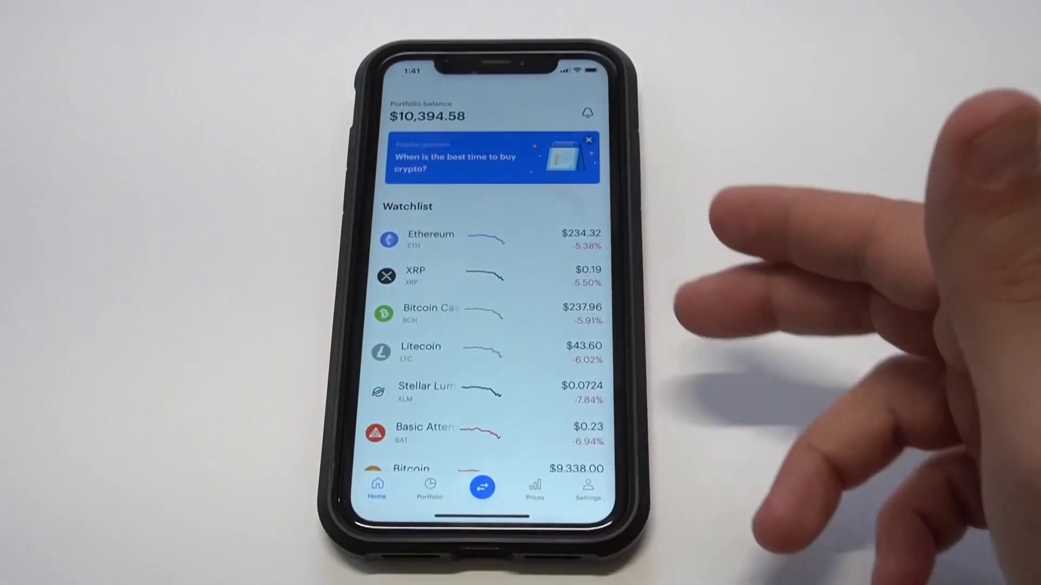
drag(484, 515, 487, 326)
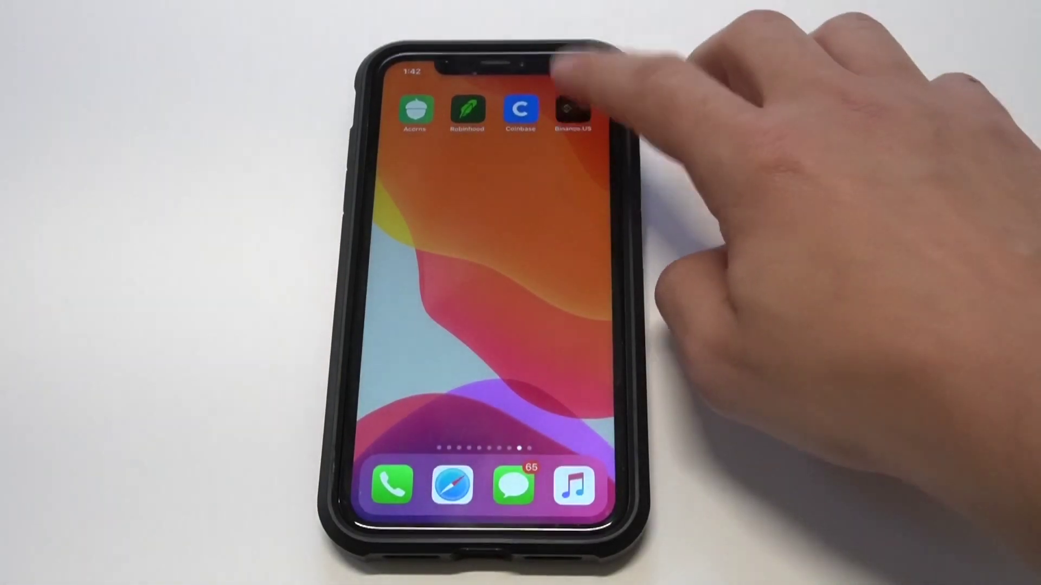
click(573, 109)
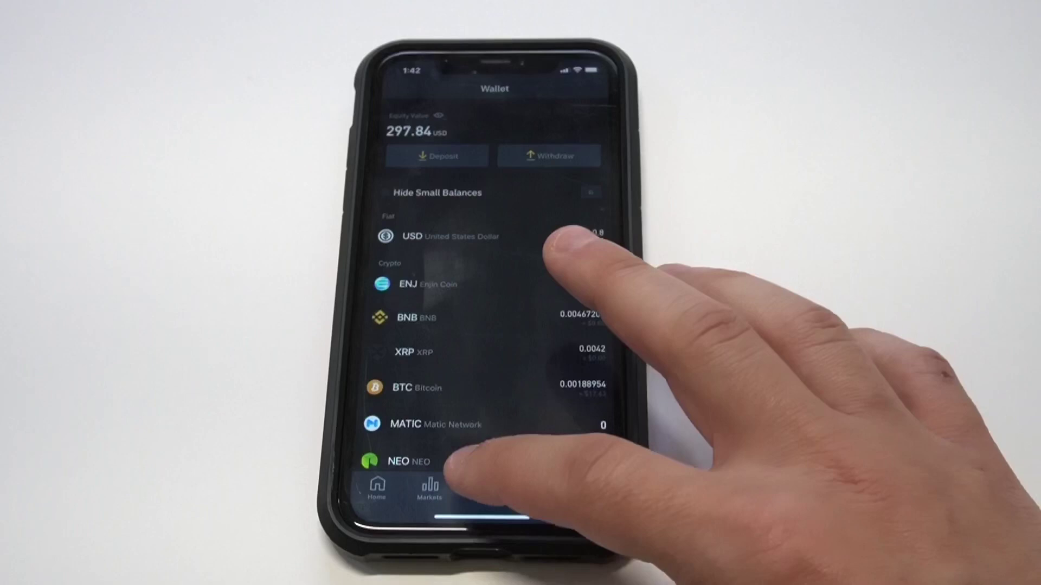
click(481, 488)
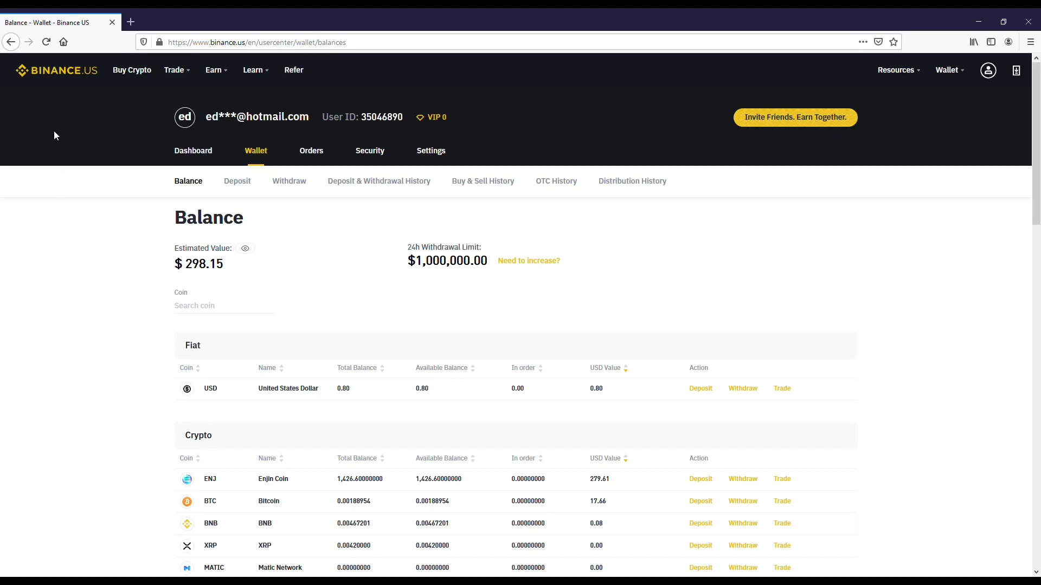
Step: Return from Wallet > Balance to the homepage with the buy-crypto form and BTC, ETH, BNB prices
click(68, 74)
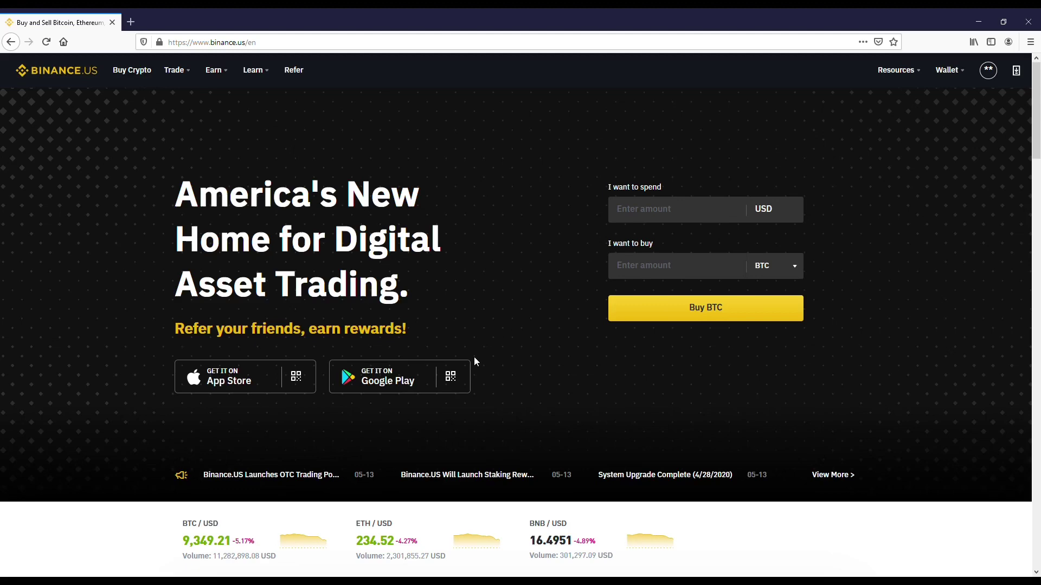
scroll(475, 357, down, 3)
scroll(749, 367, down, 4)
scroll(431, 334, down, 5)
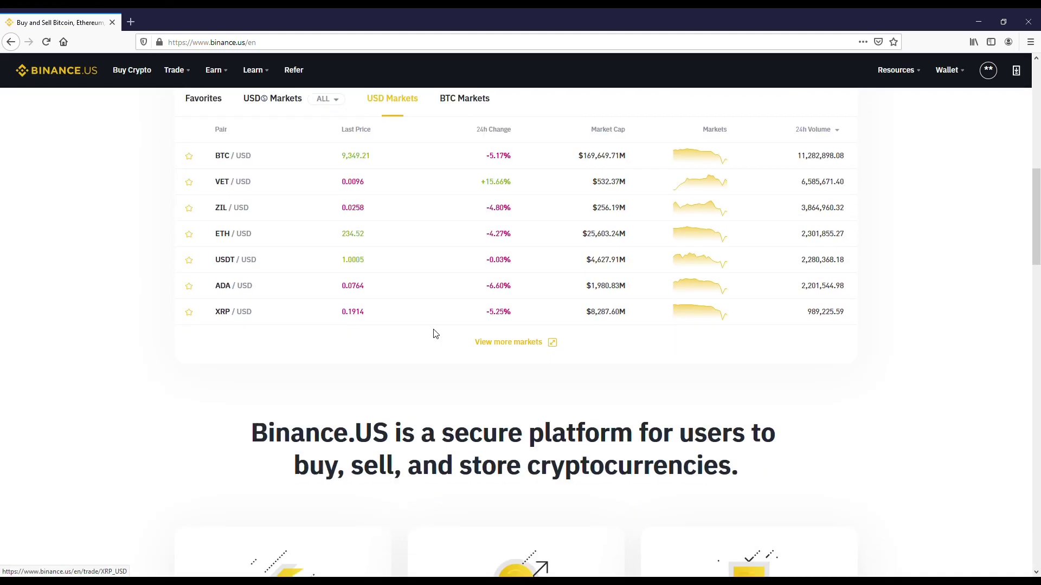
scroll(132, 291, down, 3)
scroll(133, 290, down, 2)
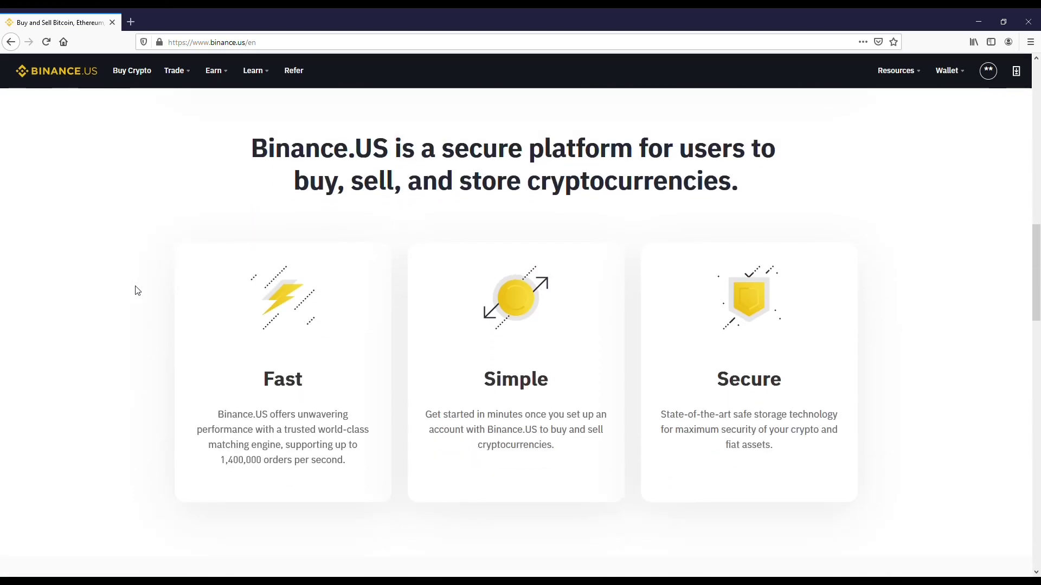
scroll(137, 290, up, 4)
scroll(137, 291, up, 4)
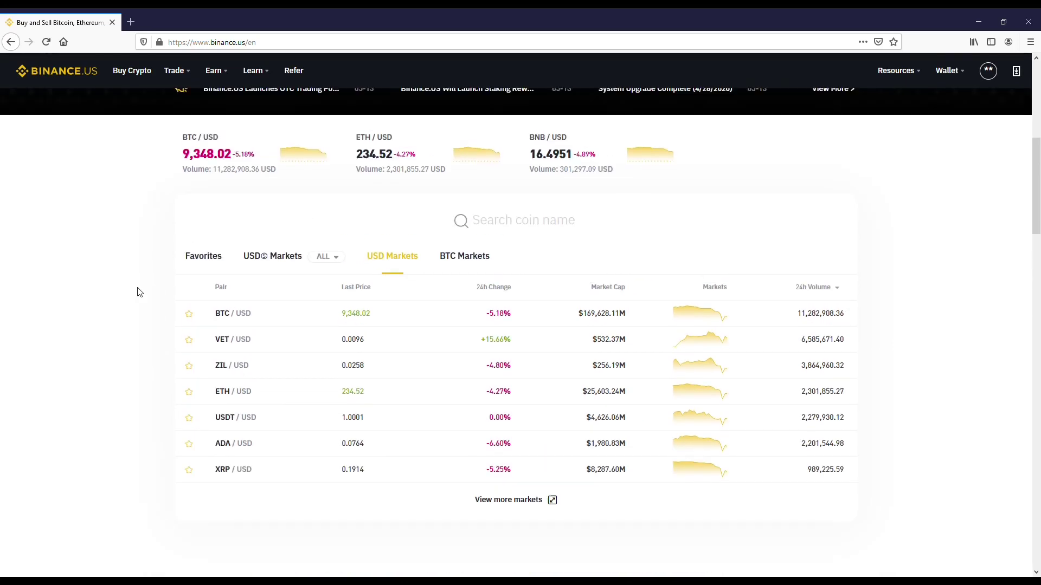
scroll(136, 290, up, 4)
scroll(137, 288, up, 3)
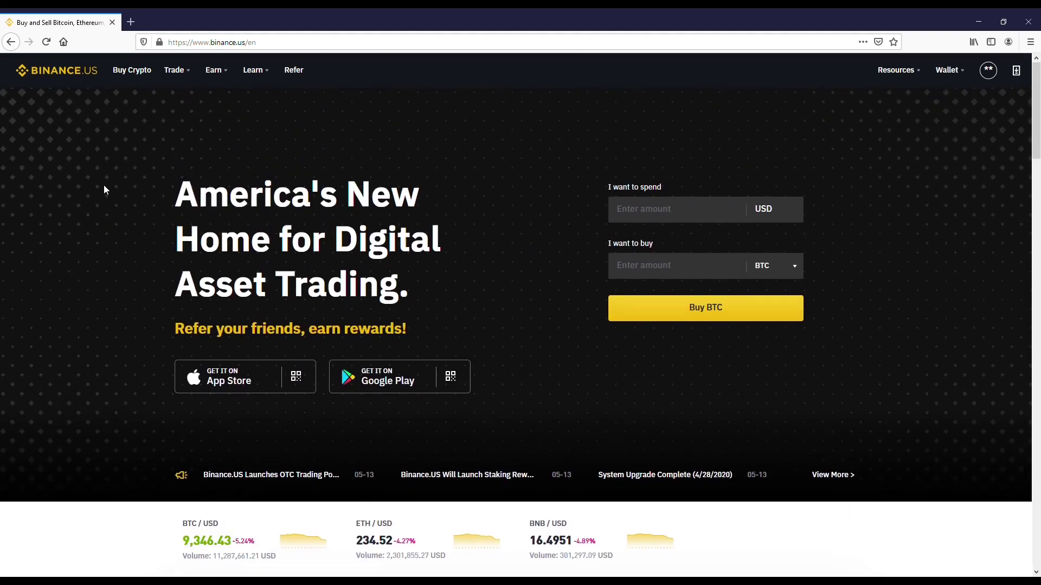
Step: Browse the buyable coin list, then review the Sell BTC and USDC-to-BUSD Convert forms
click(145, 78)
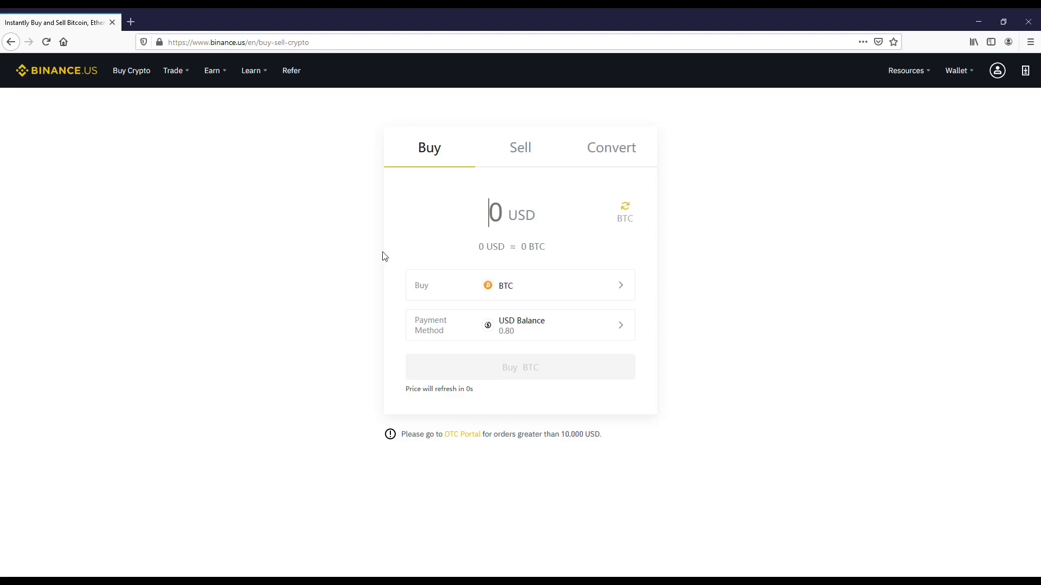
click(618, 291)
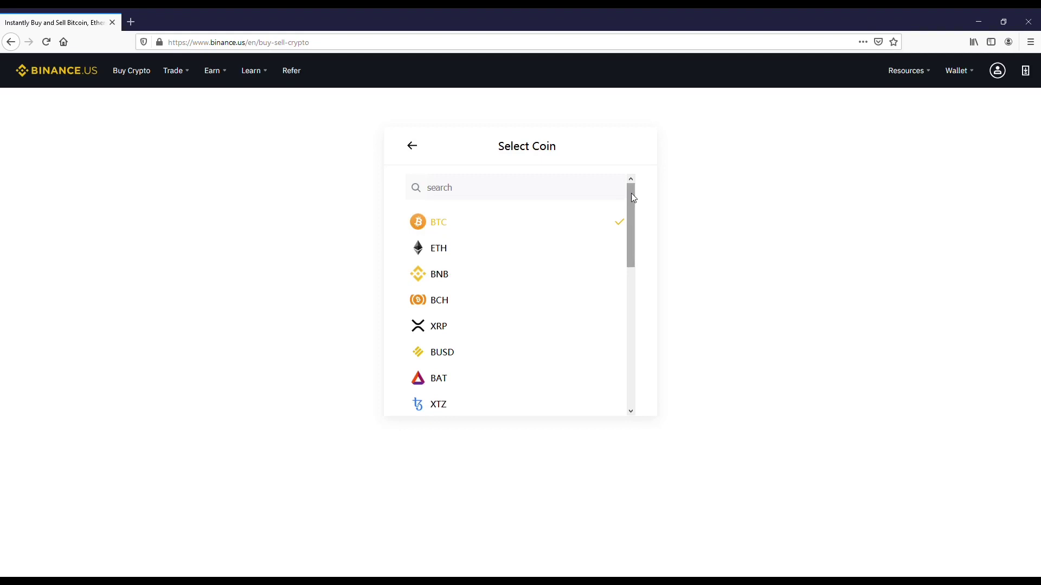
mouse_move(631, 193)
mouse_down()
mouse_move(622, 241)
mouse_move(635, 348)
mouse_up()
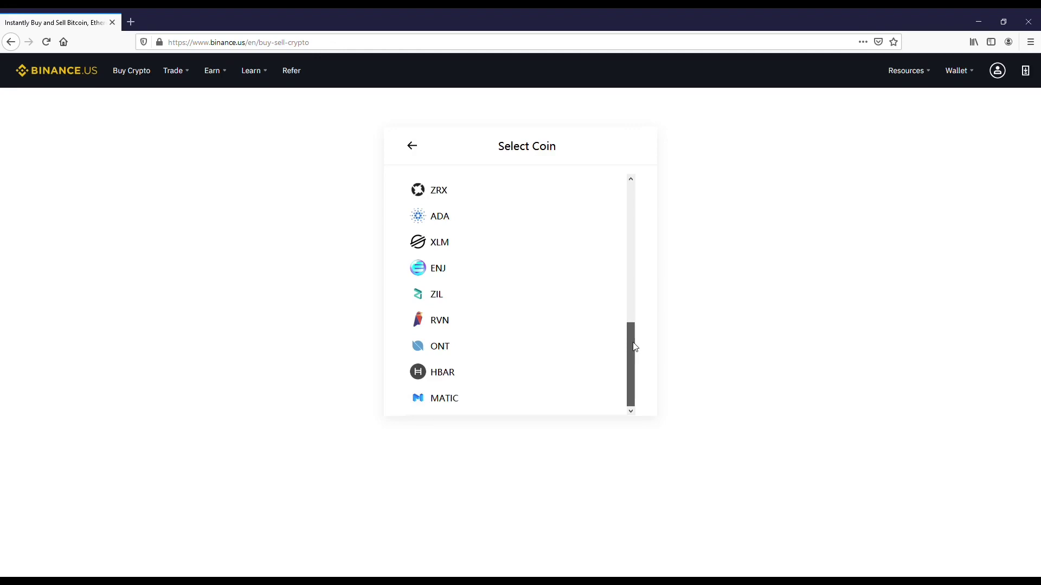
drag(635, 347, 634, 192)
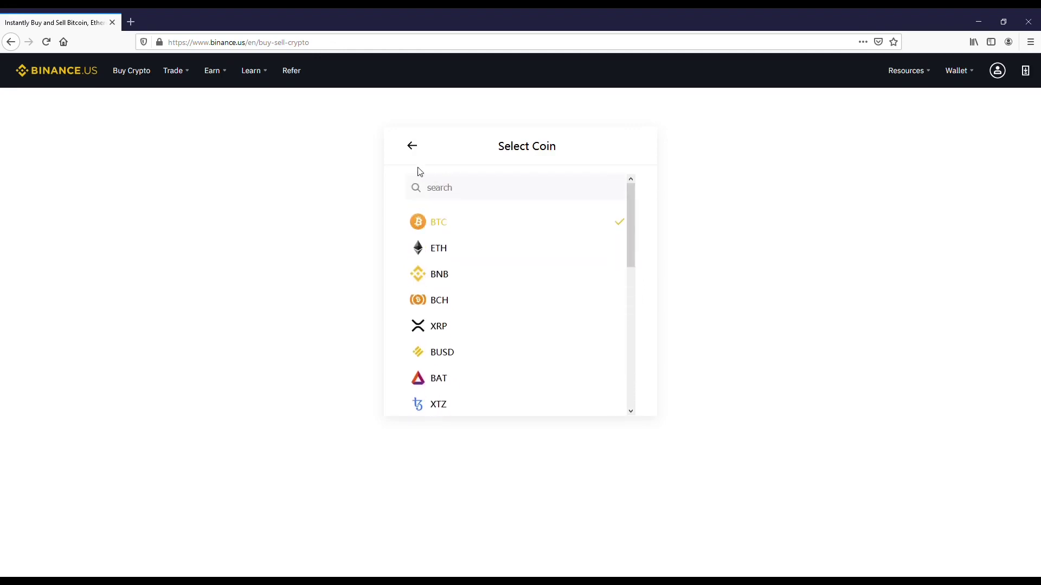
click(412, 147)
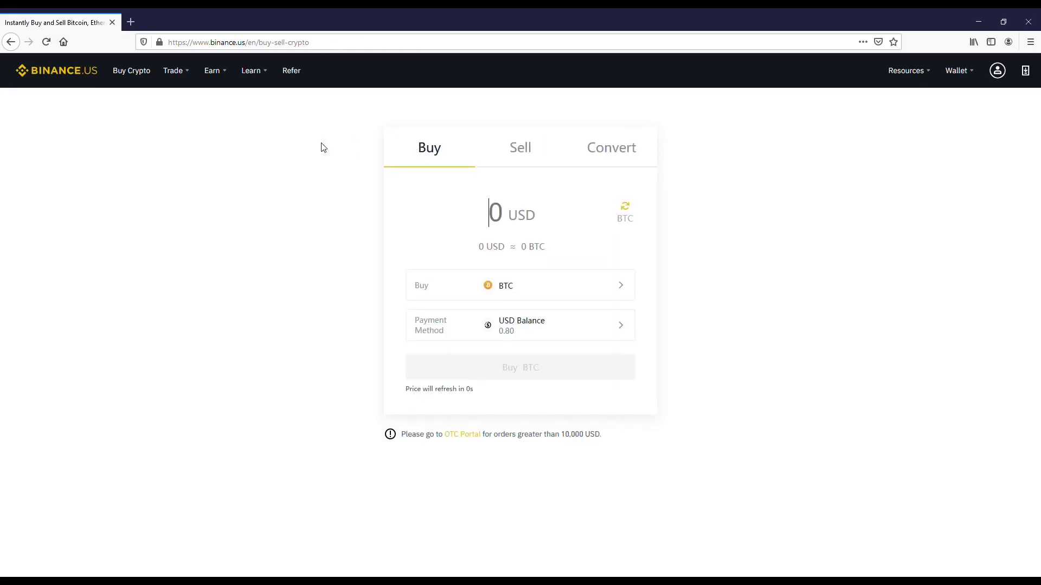
click(521, 151)
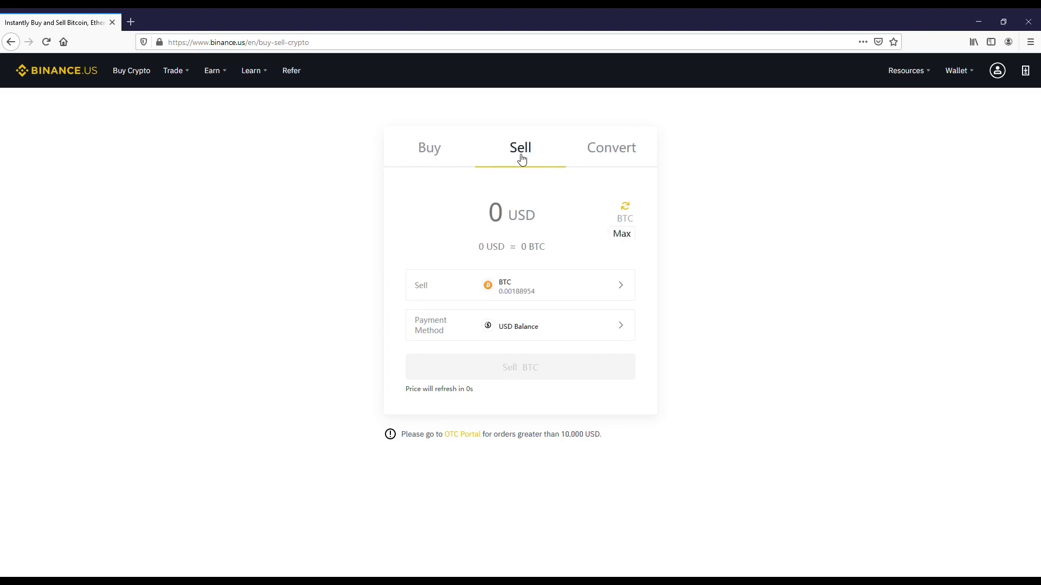
click(611, 153)
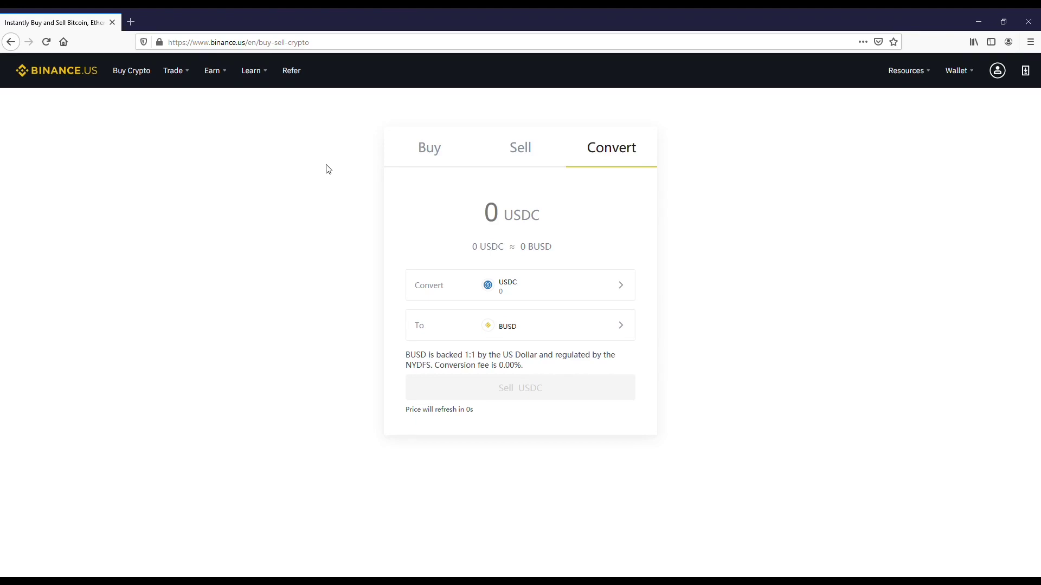
mouse_move(175, 70)
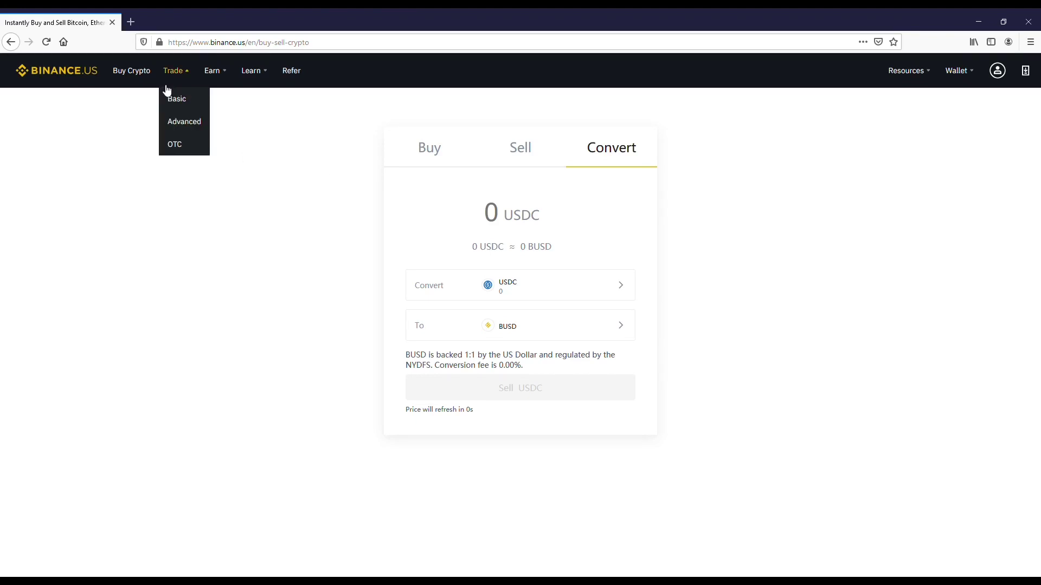
Step: Open the XRP/USD page and sort USD pairs by 24h change, VET/USD first
click(178, 100)
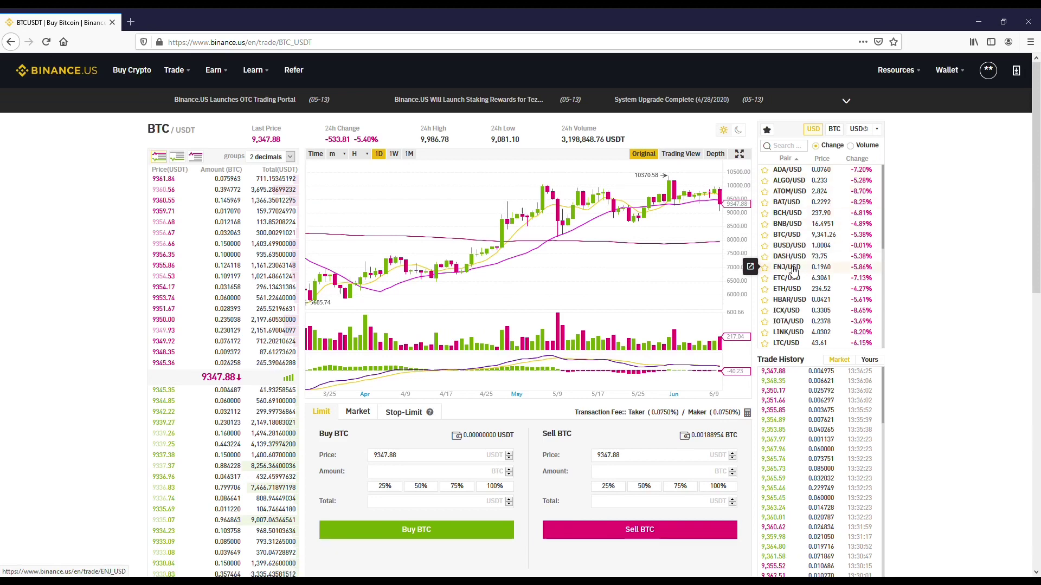
scroll(793, 270, down, 2)
scroll(801, 264, down, 2)
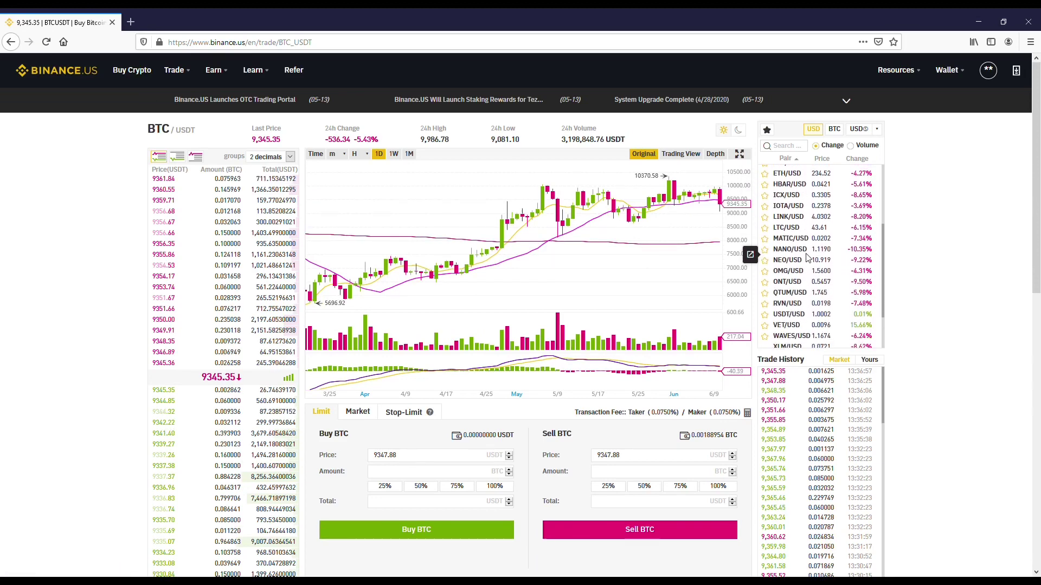
scroll(808, 260, down, 1)
scroll(814, 259, down, 2)
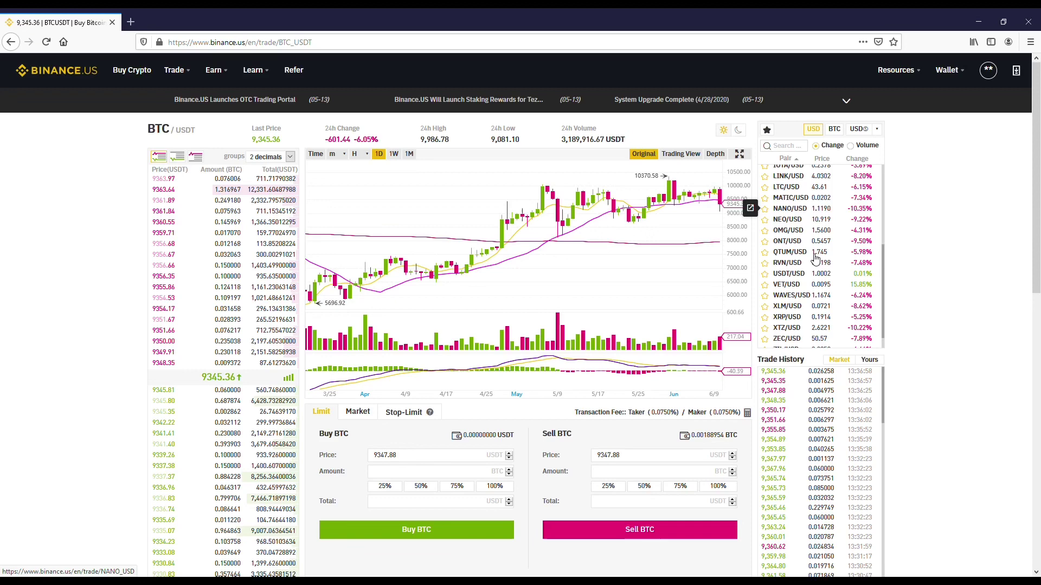
click(787, 318)
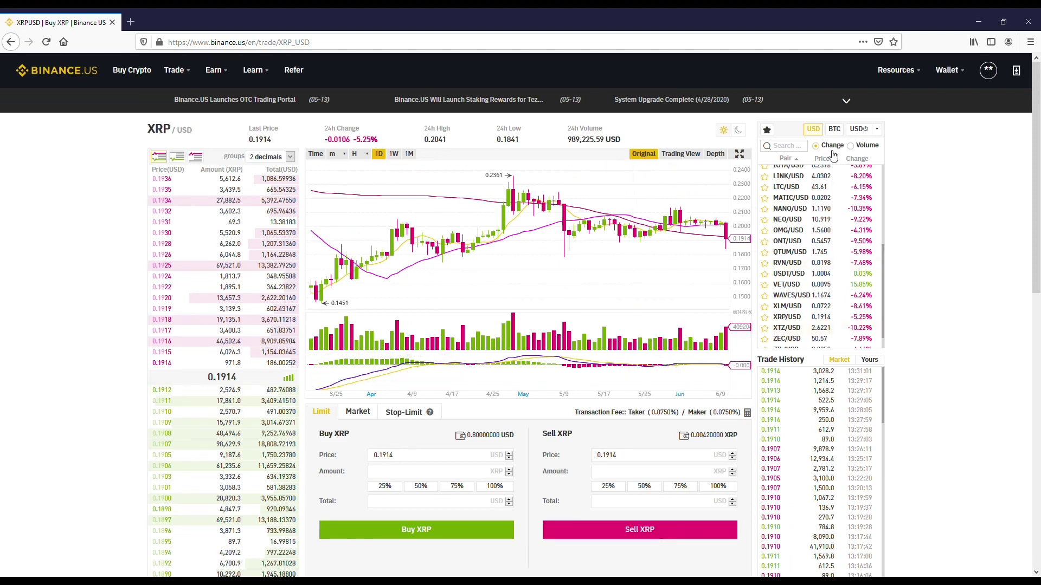
scroll(878, 268, up, 3)
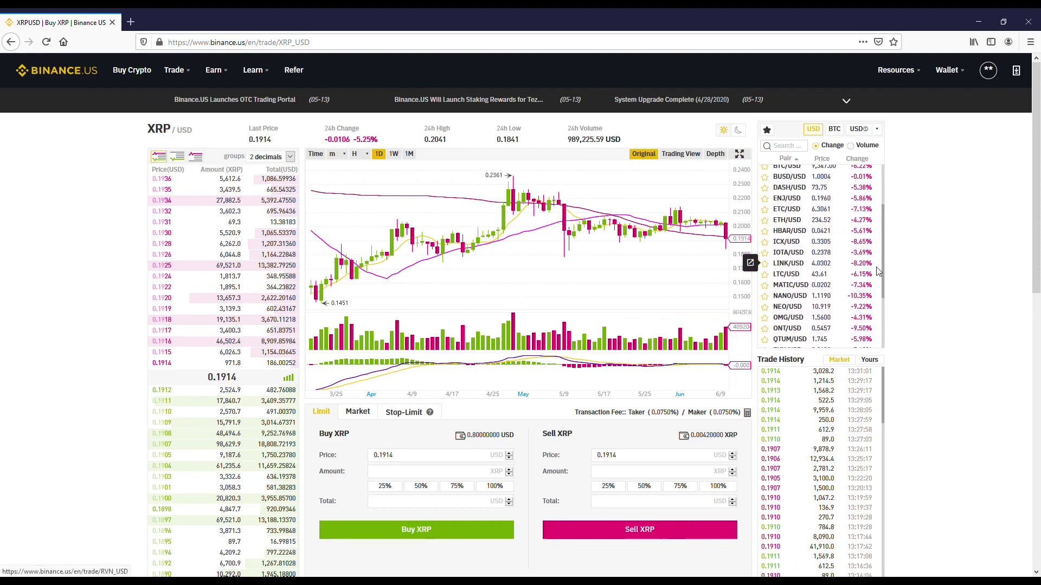
scroll(879, 273, up, 3)
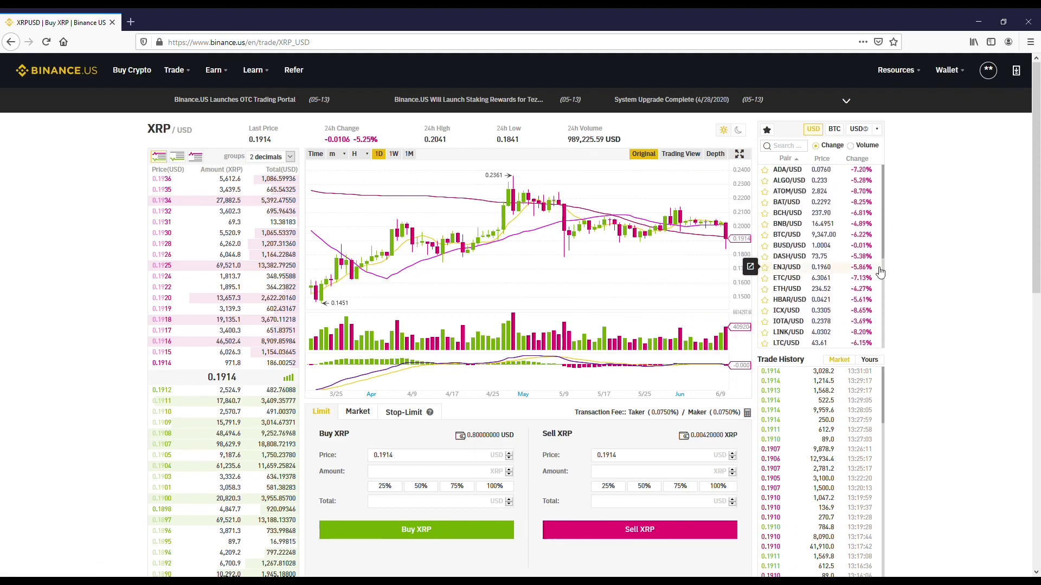
click(824, 158)
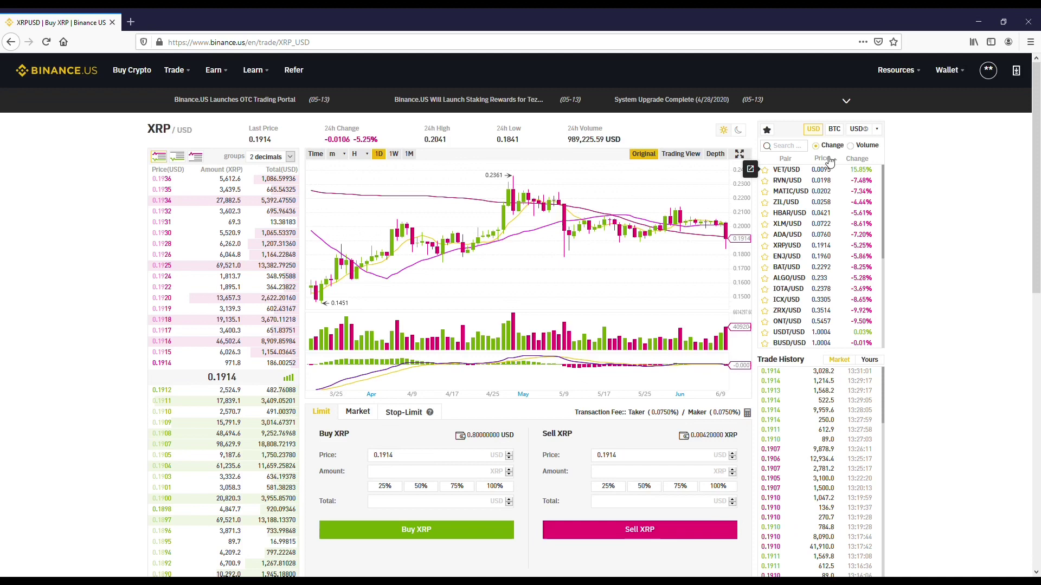
click(829, 159)
click(859, 162)
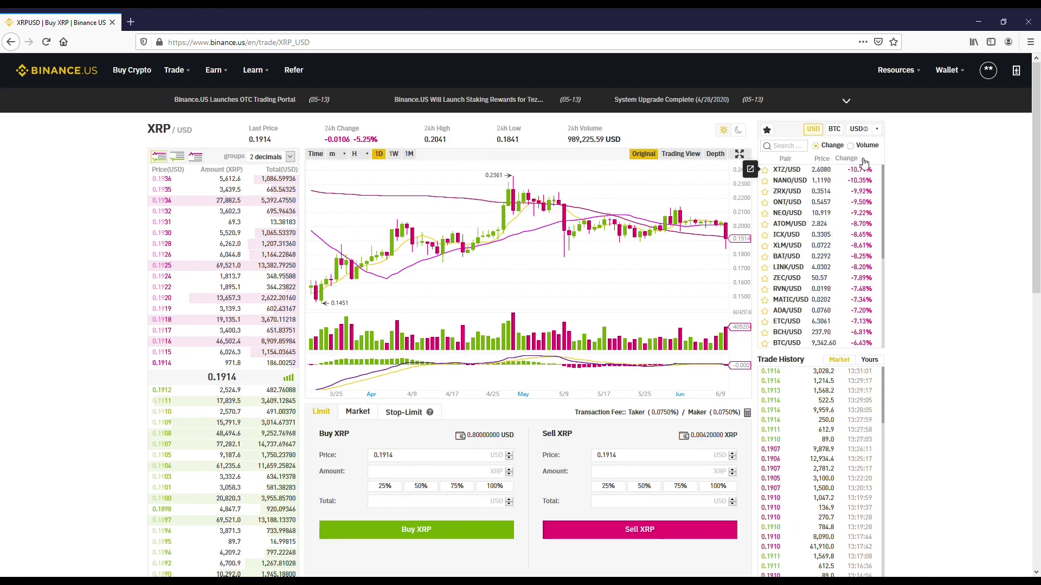
click(864, 162)
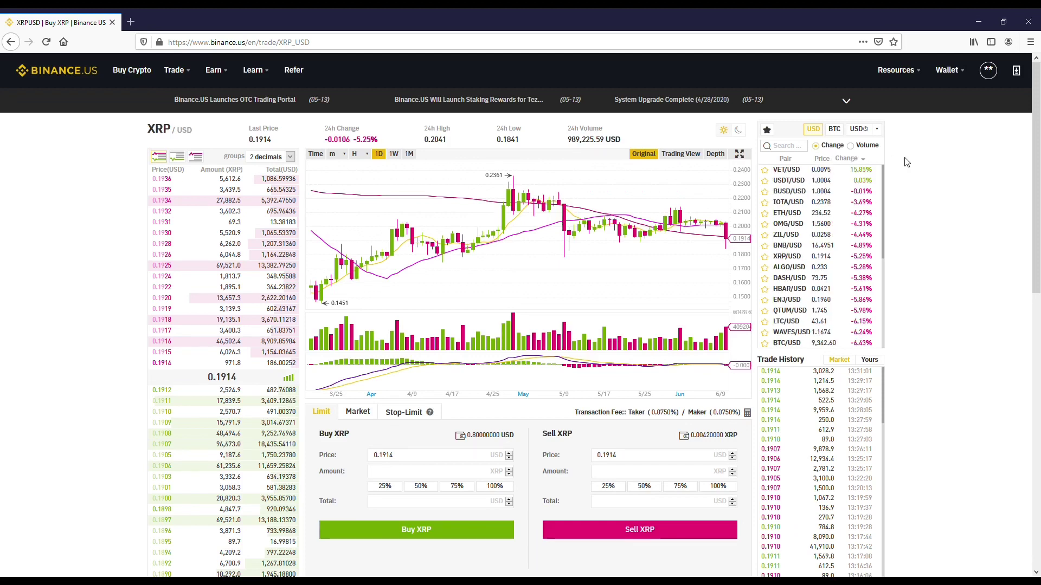
Step: Sort USD pairs by price, highest first, and select the XRP buy and sell Total fields
click(831, 161)
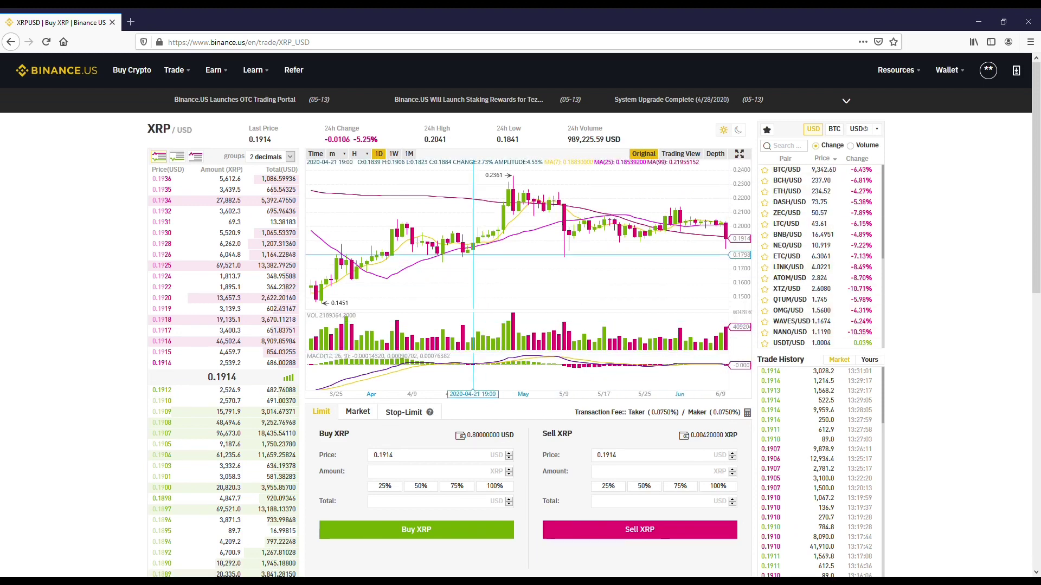
click(425, 504)
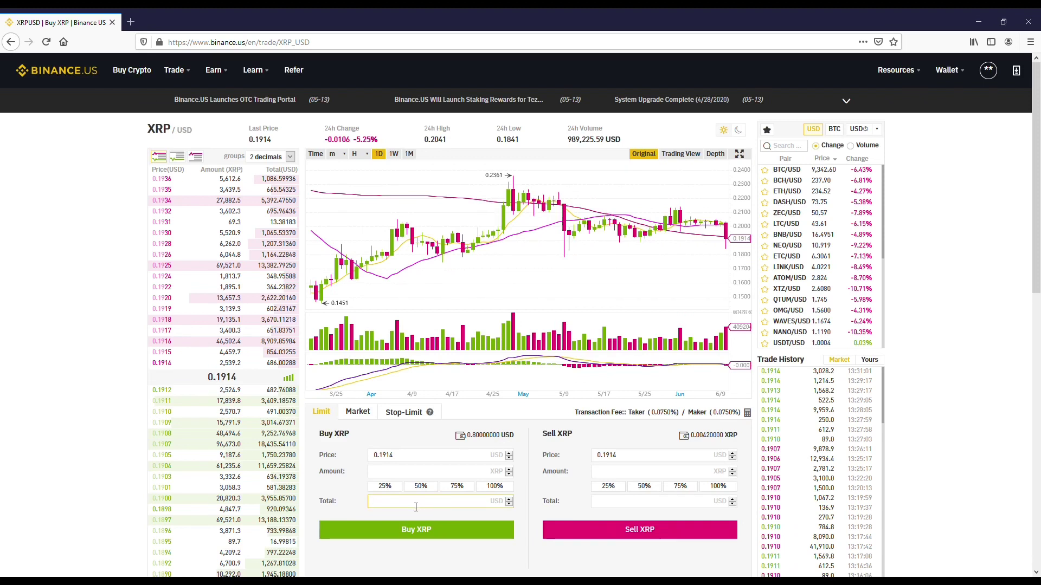
click(609, 505)
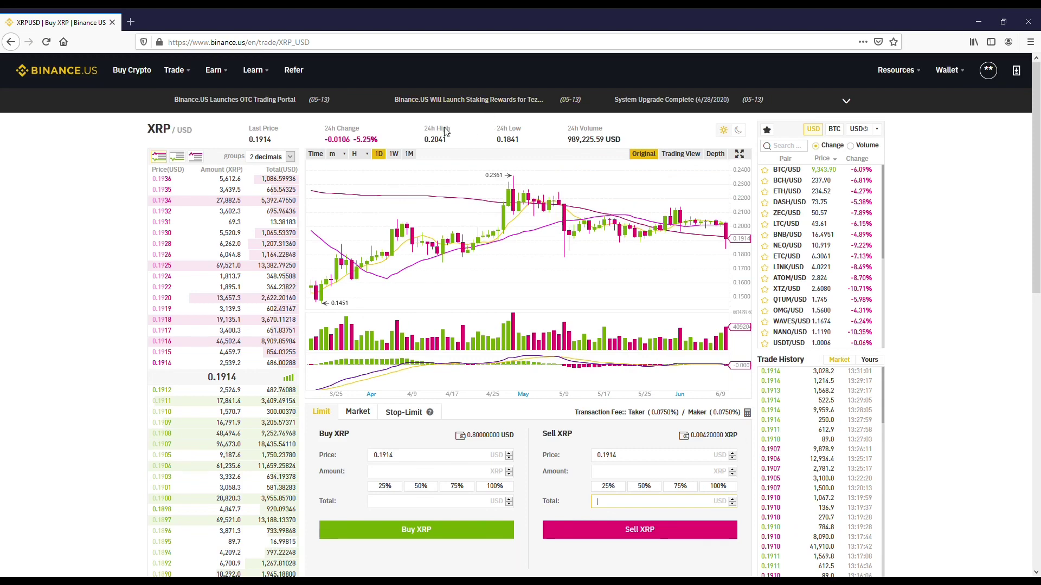
Step: Preview the XRP chart on weekly and monthly candles, ending on daily (1D)
click(395, 155)
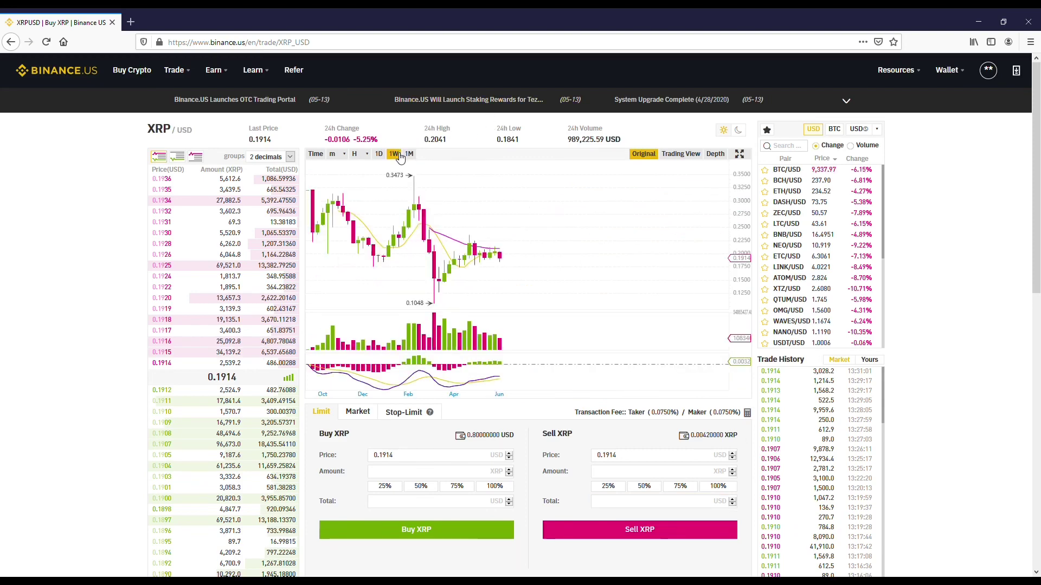
click(411, 154)
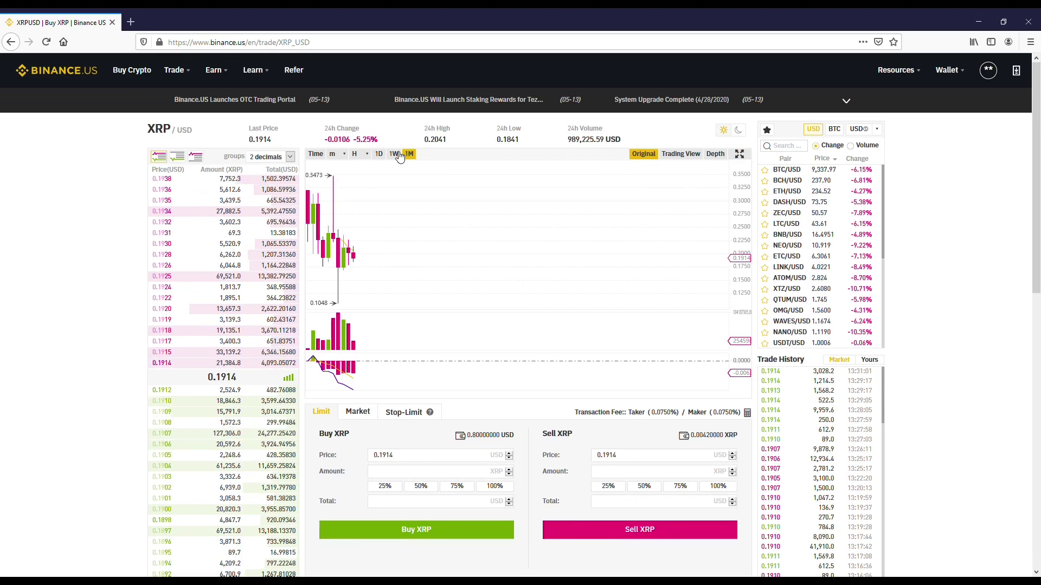
click(395, 155)
click(379, 153)
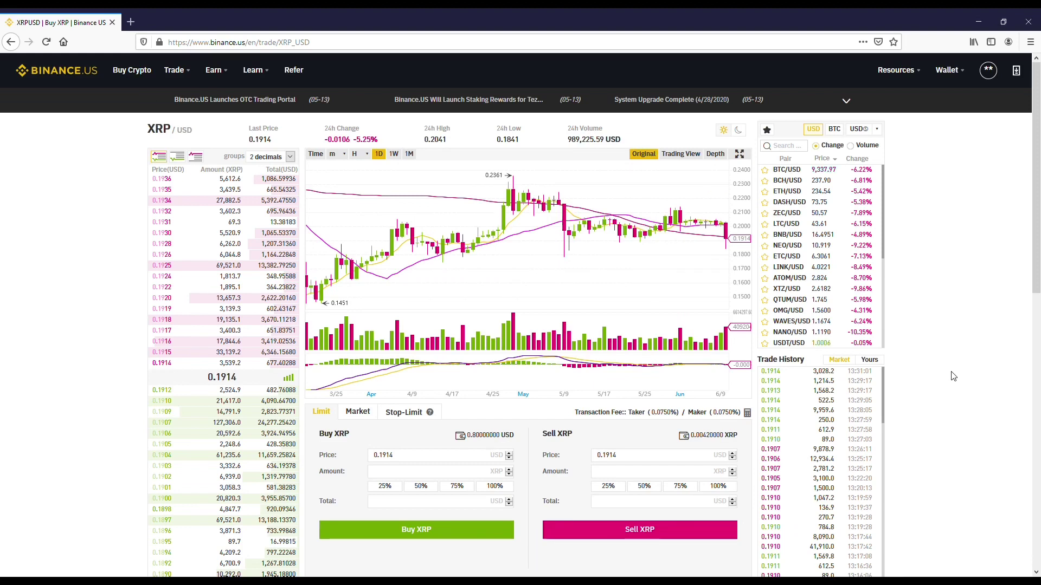
Step: View the Matic Network post on the Learn > Blog page, then return via the BINANCE.US logo
mouse_move(253, 70)
click(255, 99)
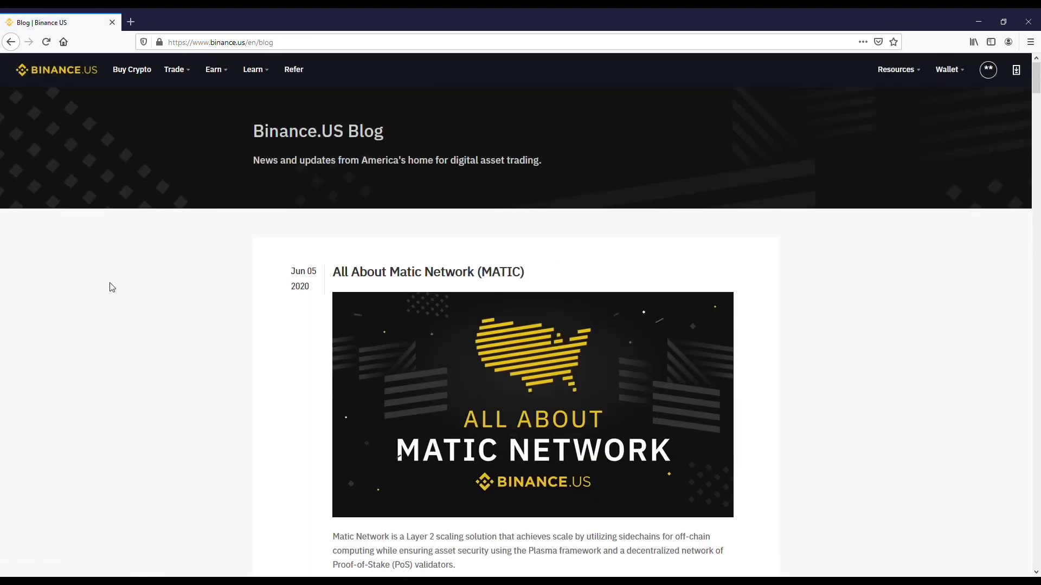
scroll(111, 287, down, 2)
scroll(111, 288, down, 2)
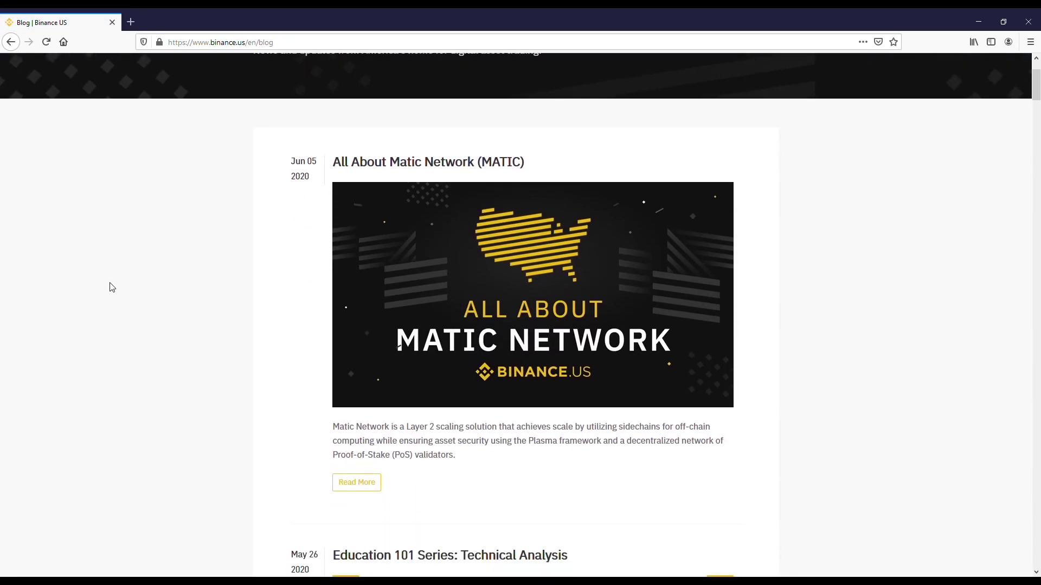
scroll(111, 287, up, 4)
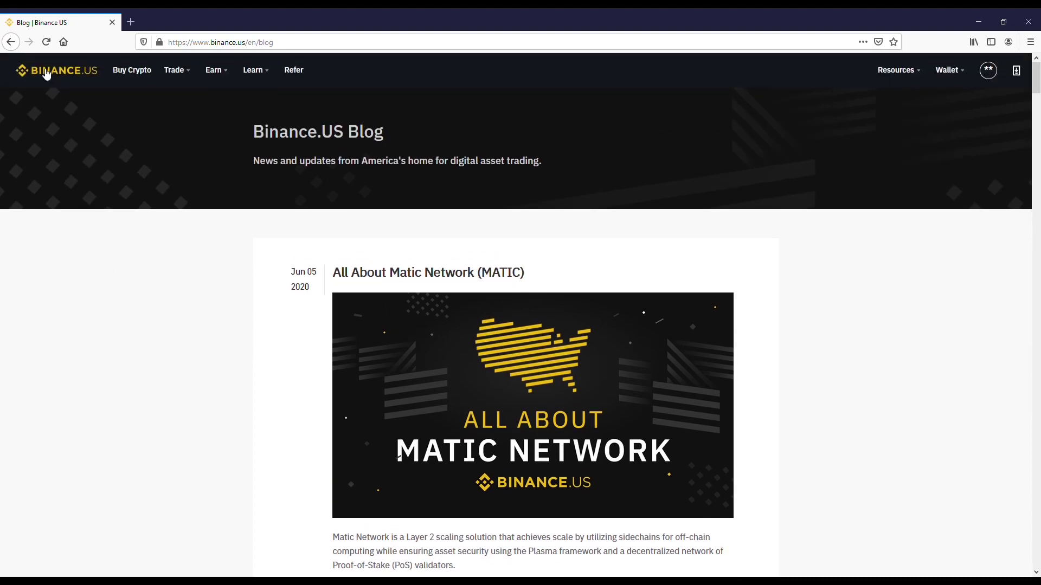
click(47, 72)
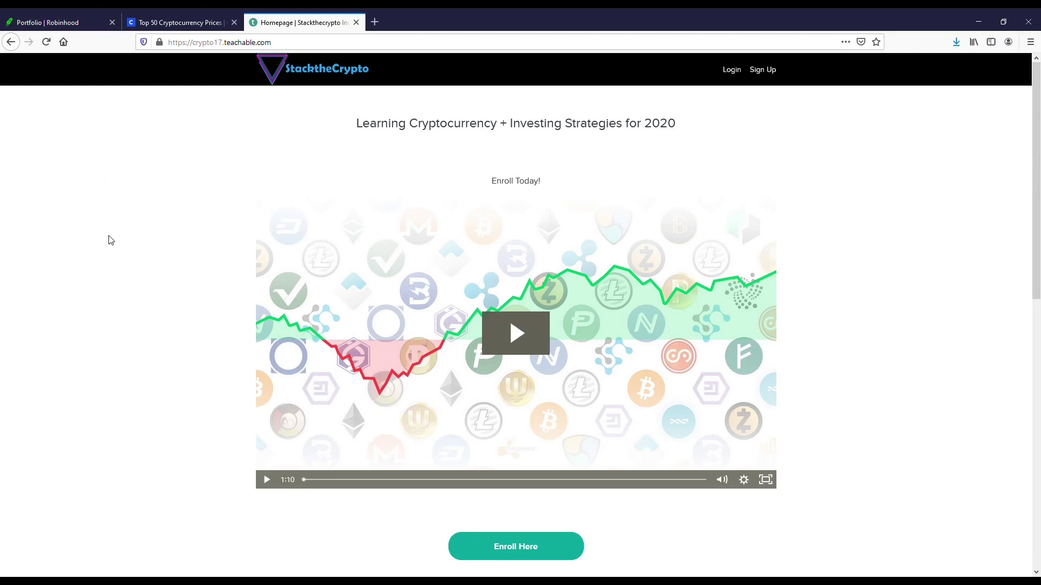
scroll(112, 241, down, 3)
scroll(111, 240, down, 2)
scroll(111, 240, down, 2)
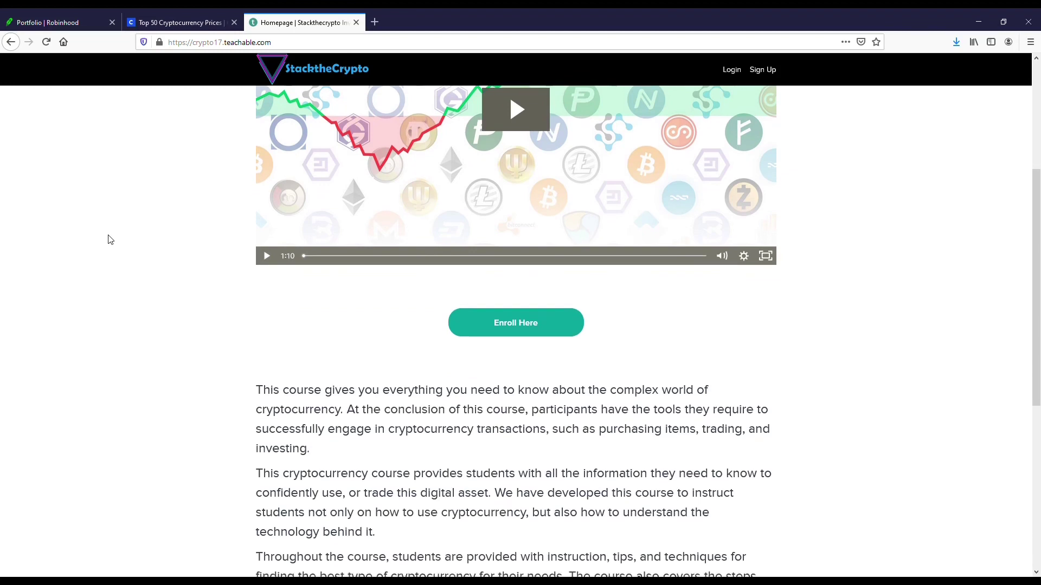
scroll(111, 240, down, 2)
scroll(111, 240, down, 1)
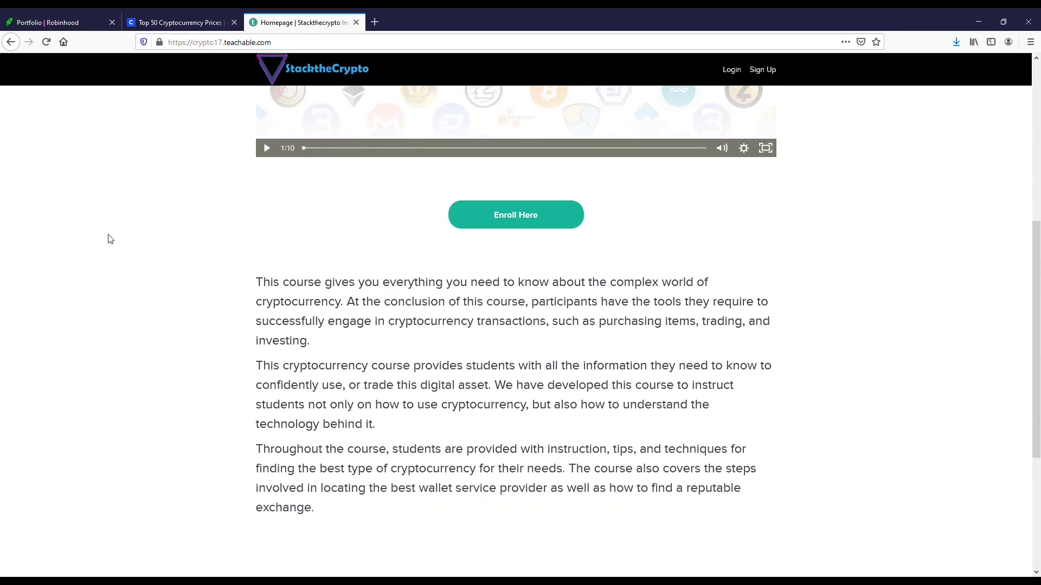
scroll(111, 239, down, 2)
scroll(111, 239, down, 1)
scroll(111, 239, down, 1)
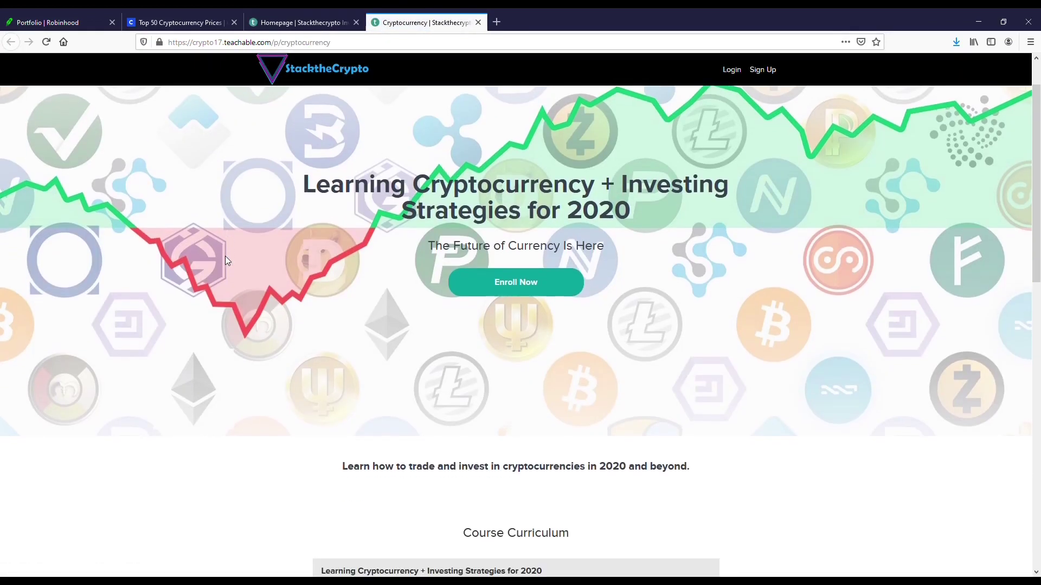
scroll(226, 256, down, 2)
scroll(244, 309, down, 1)
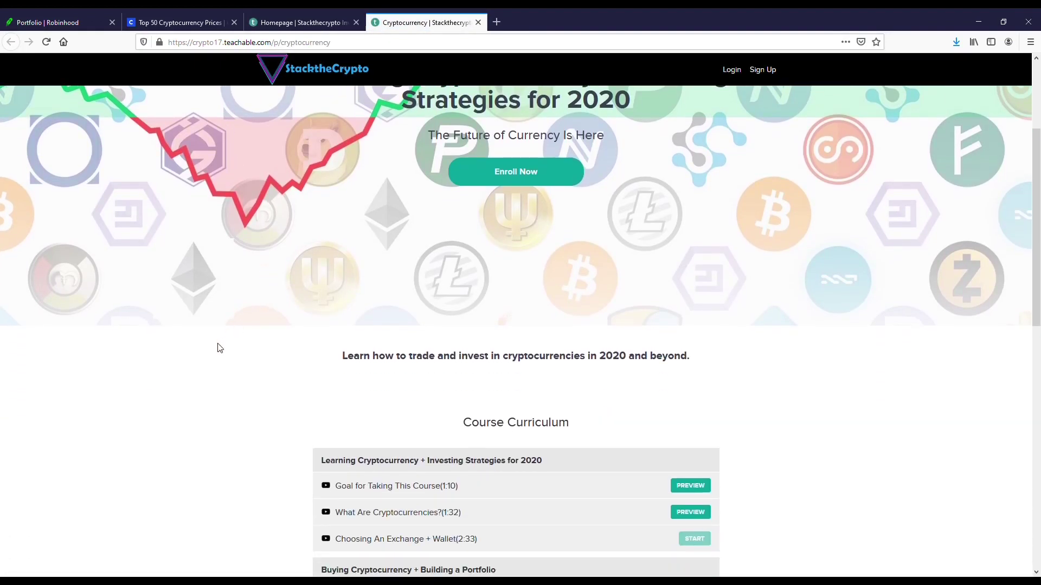
scroll(218, 348, down, 2)
scroll(217, 348, down, 2)
scroll(217, 348, down, 1)
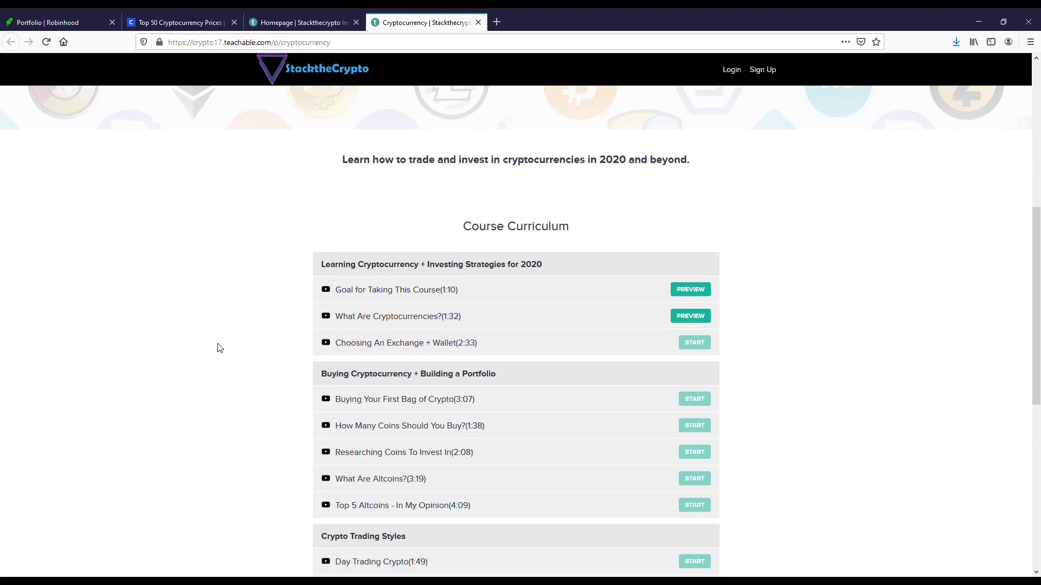
scroll(217, 348, down, 2)
scroll(217, 349, down, 1)
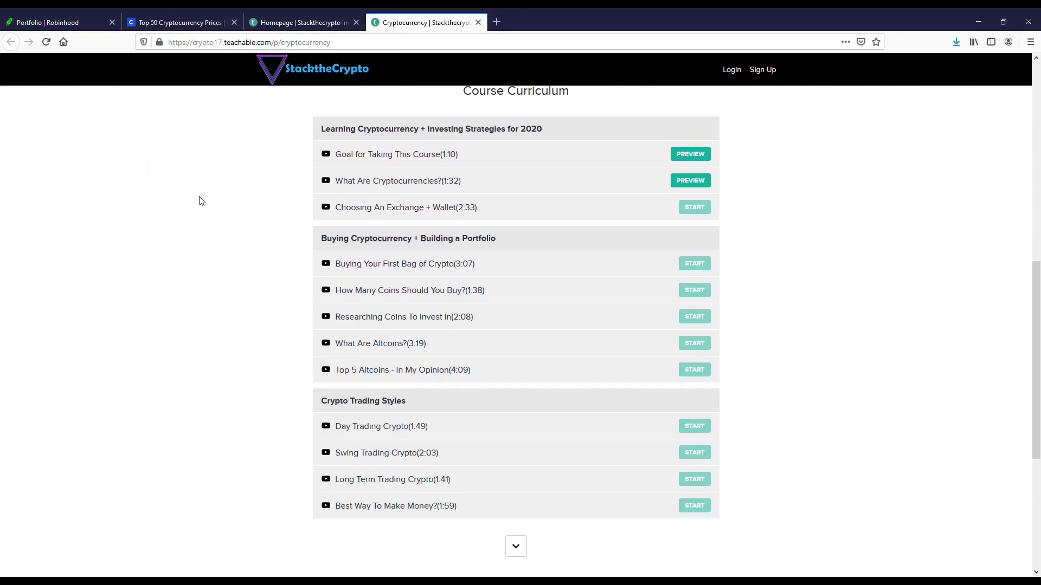
Step: Expand Course Curriculum to list every lesson through Stay Disciplined
click(515, 547)
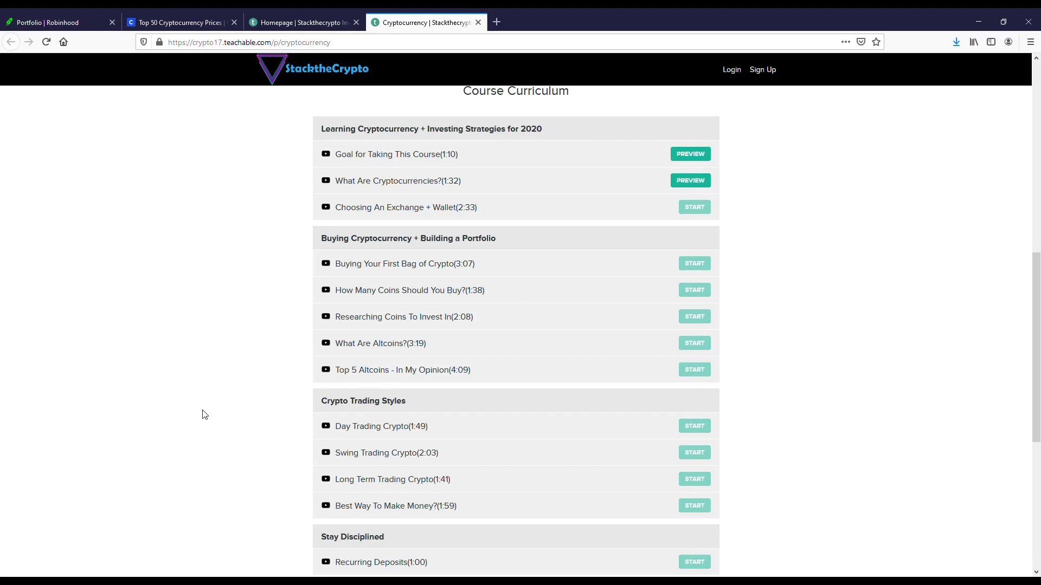
scroll(205, 415, up, 5)
scroll(205, 415, up, 4)
scroll(204, 415, up, 2)
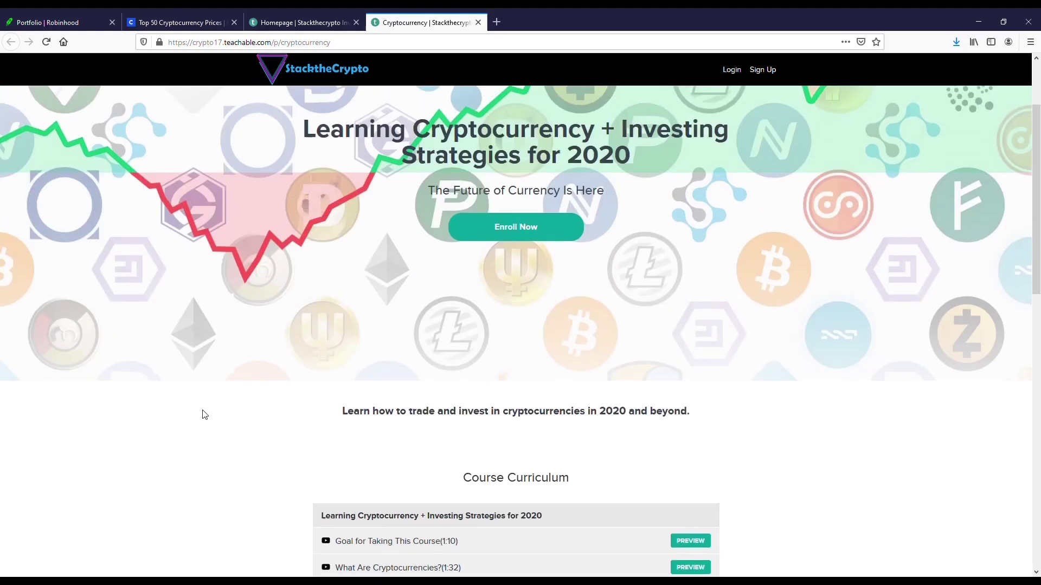
scroll(204, 415, up, 2)
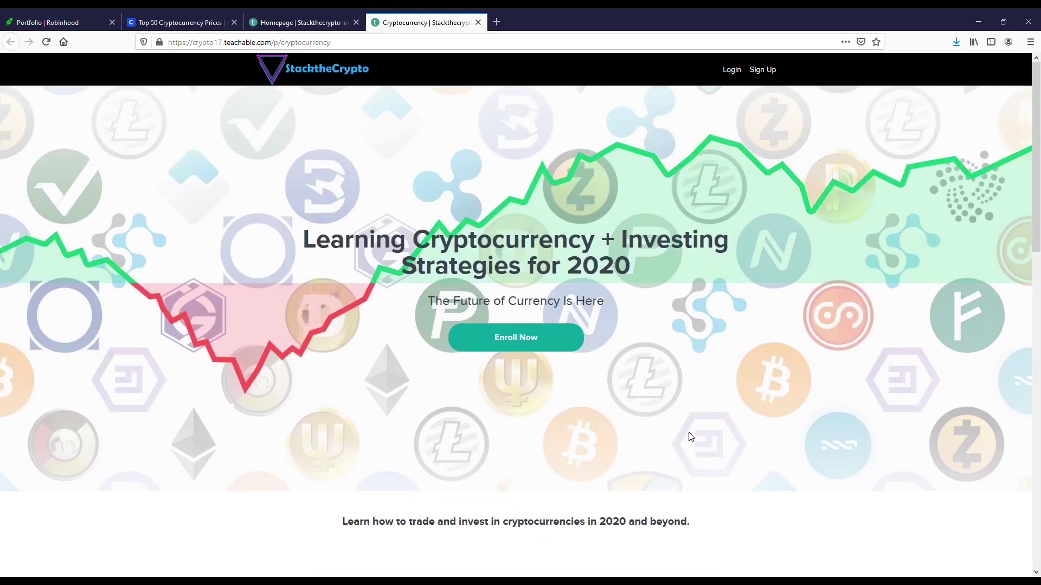